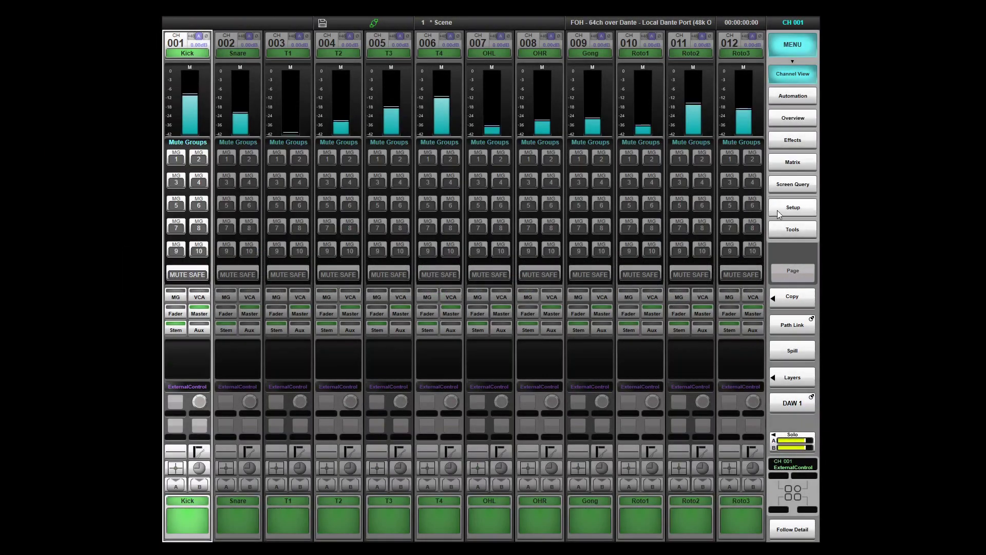
# Turn on OSC, give L-ISA host IP 192.168.1.11, then return to Channel View.
pyautogui.click(777, 210)
pyautogui.click(738, 258)
pyautogui.click(216, 73)
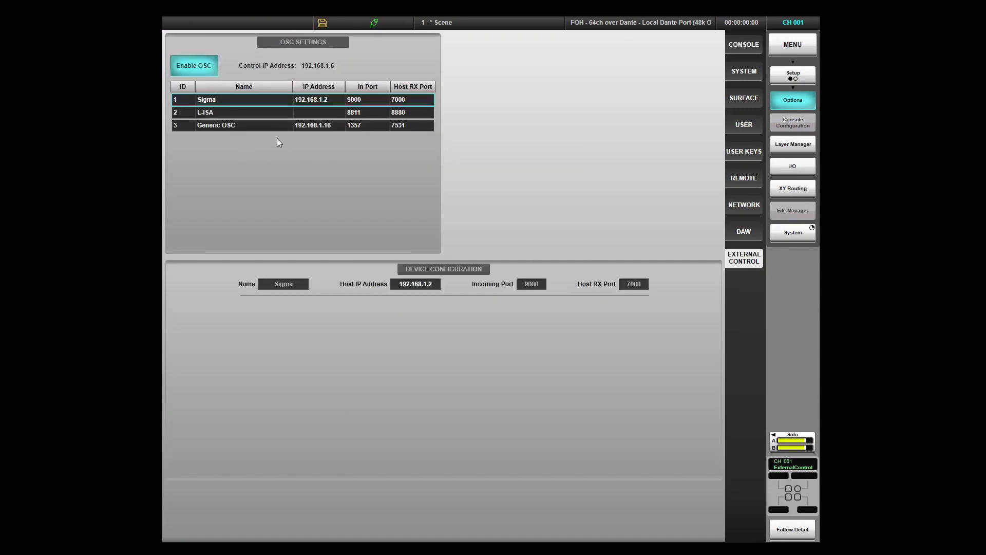
pyautogui.click(274, 113)
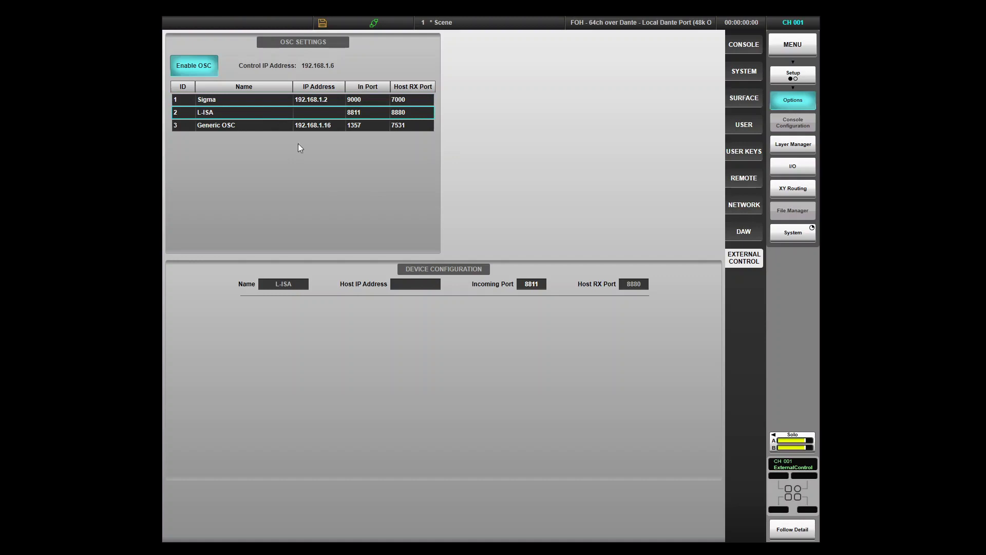
pyautogui.click(404, 284)
pyautogui.write('192.168.1.11')
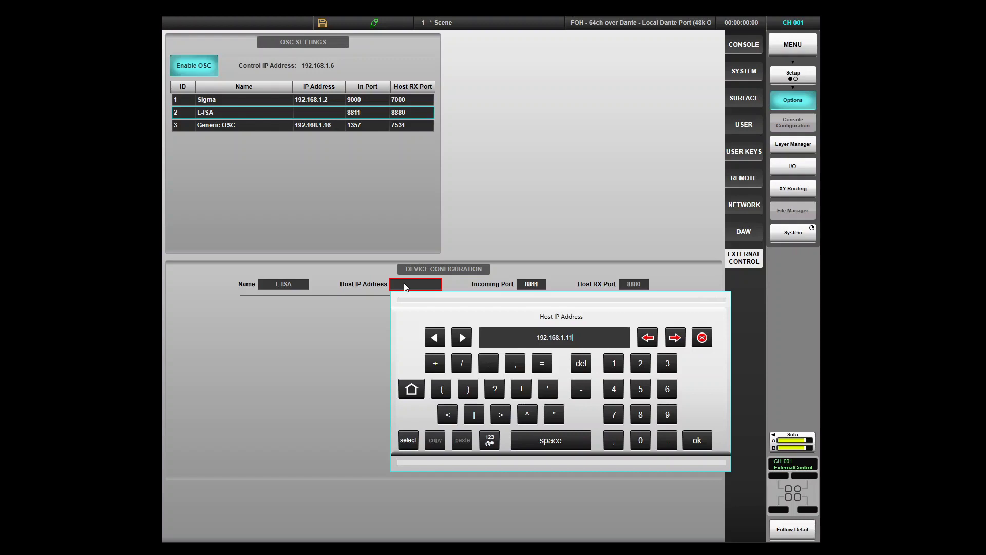
pyautogui.press('Return')
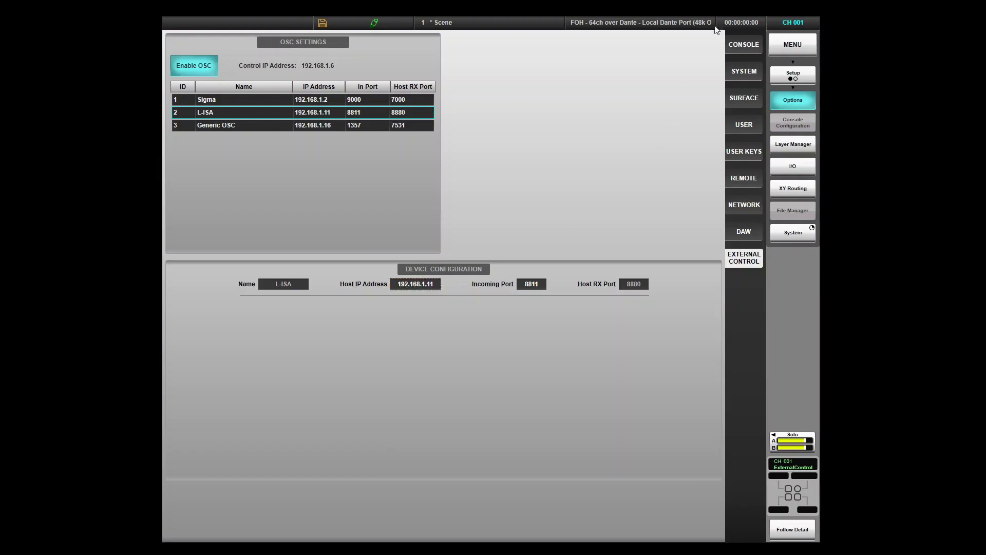
pyautogui.click(783, 43)
pyautogui.click(796, 74)
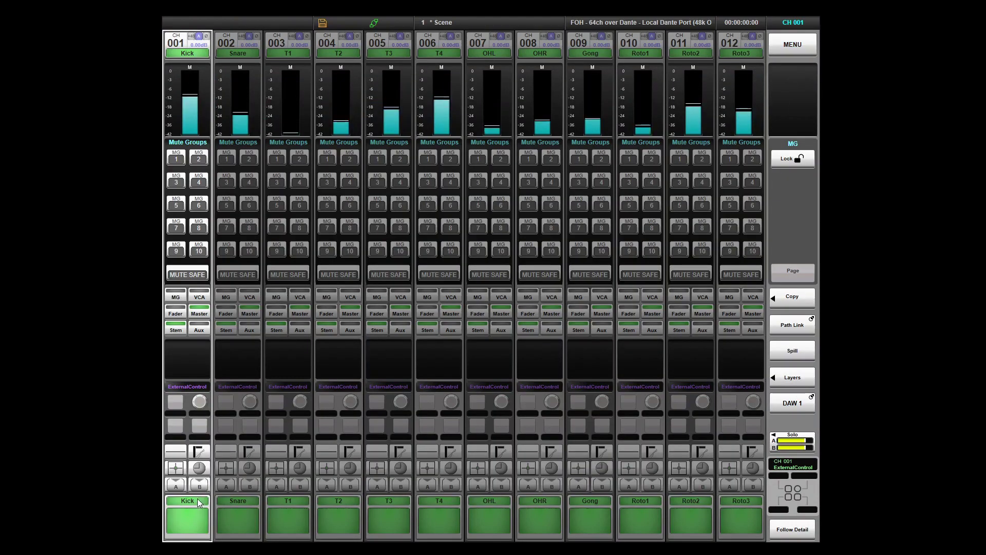
# Assign L-ISA as the external control device for channel 001 Kick.
pyautogui.click(198, 505)
pyautogui.click(239, 321)
pyautogui.click(670, 327)
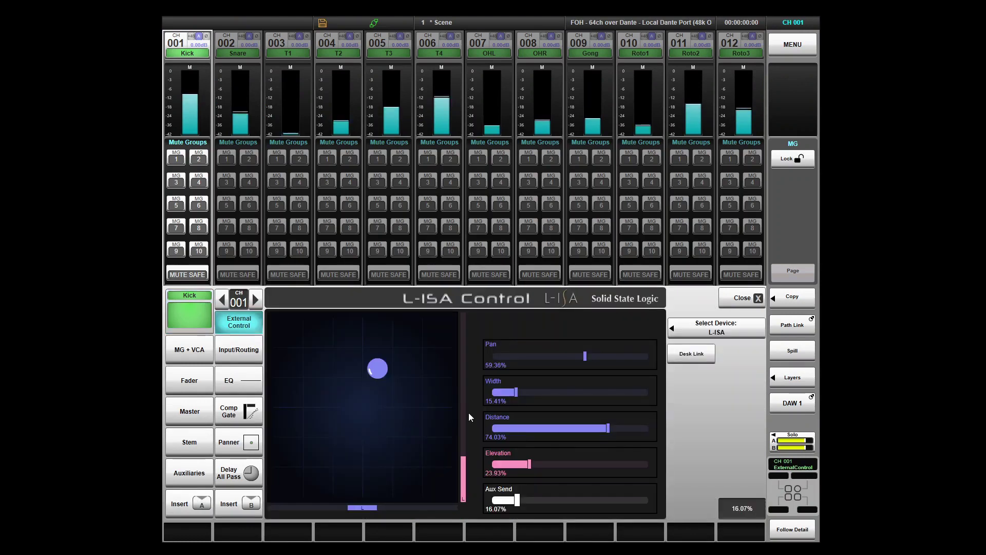
# Set Kick to pan 54.39%, width 31.15%, distance 36.11%, elevation 27.21%, aux send 26.89%.
pyautogui.moveTo(585, 359); pyautogui.dragTo(572, 361)
pyautogui.moveTo(519, 394); pyautogui.dragTo(544, 394)
pyautogui.moveTo(609, 425)
pyautogui.mouseDown()
pyautogui.moveTo(566, 429)
pyautogui.moveTo(591, 428)
pyautogui.mouseUp()
pyautogui.moveTo(530, 464)
pyautogui.mouseDown()
pyautogui.moveTo(558, 465)
pyautogui.moveTo(534, 465)
pyautogui.mouseUp()
pyautogui.moveTo(517, 500); pyautogui.dragTo(534, 502)
pyautogui.moveTo(366, 385); pyautogui.dragTo(370, 430)
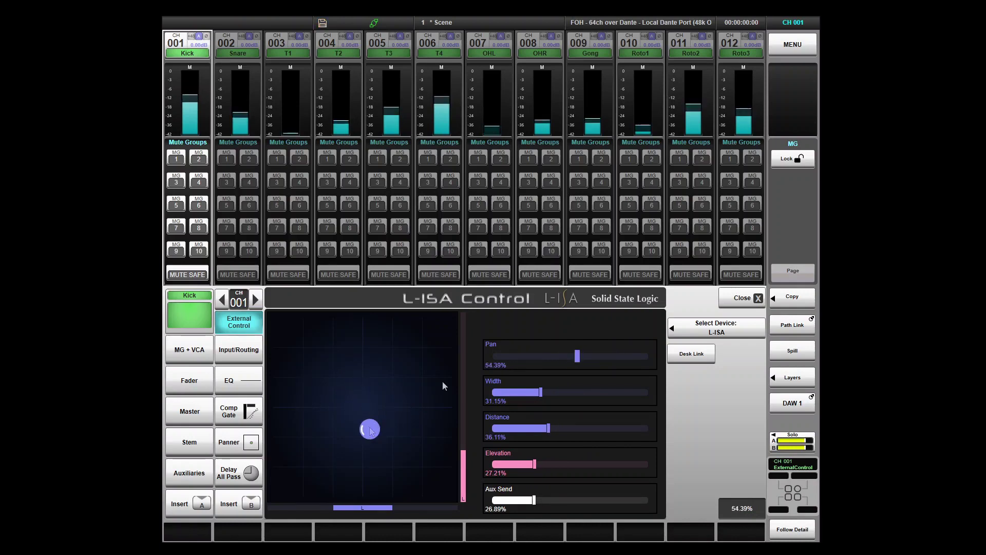
# Close the L-ISA panel, show the OSC user bank on the faders, and select L-ISA Master.
pyautogui.click(747, 298)
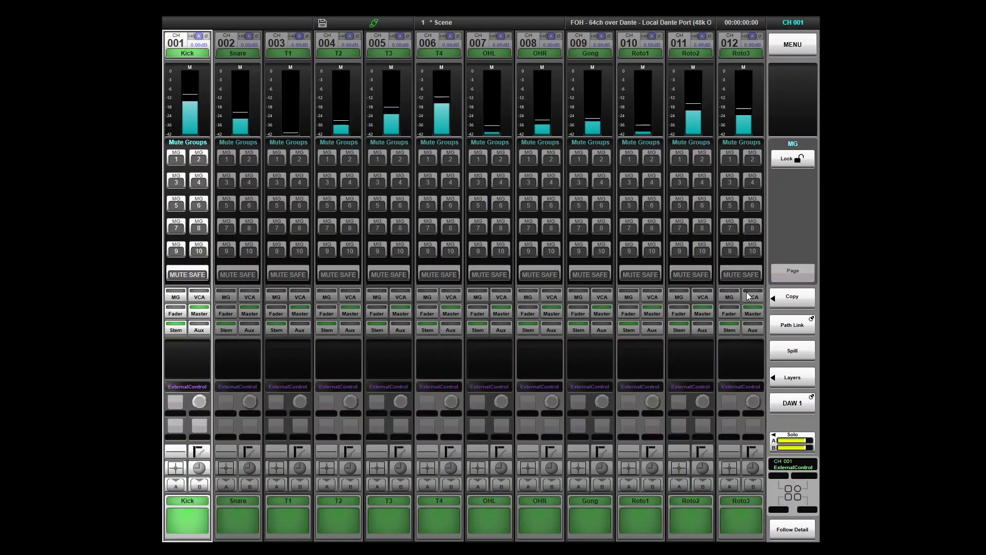
pyautogui.click(790, 378)
pyautogui.click(734, 316)
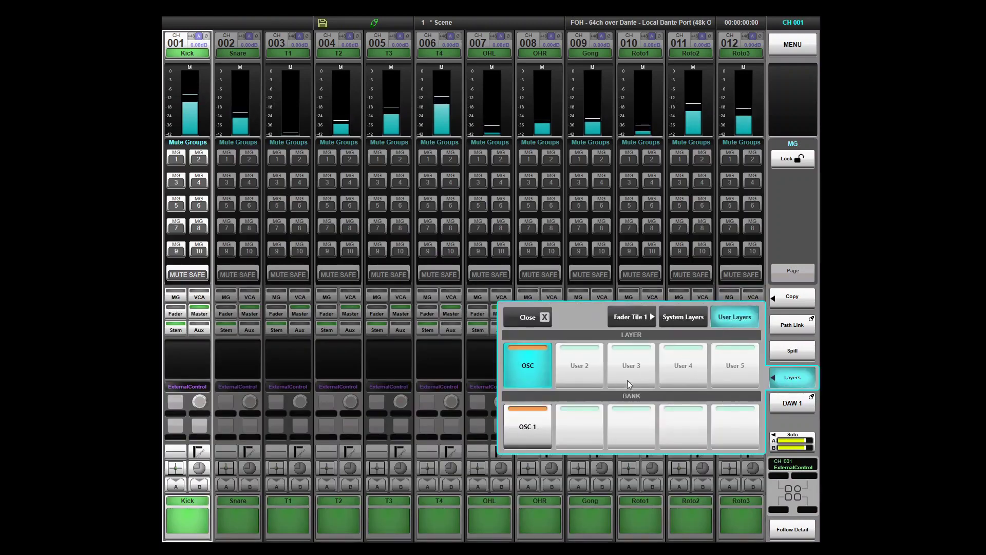
pyautogui.click(529, 426)
pyautogui.click(793, 378)
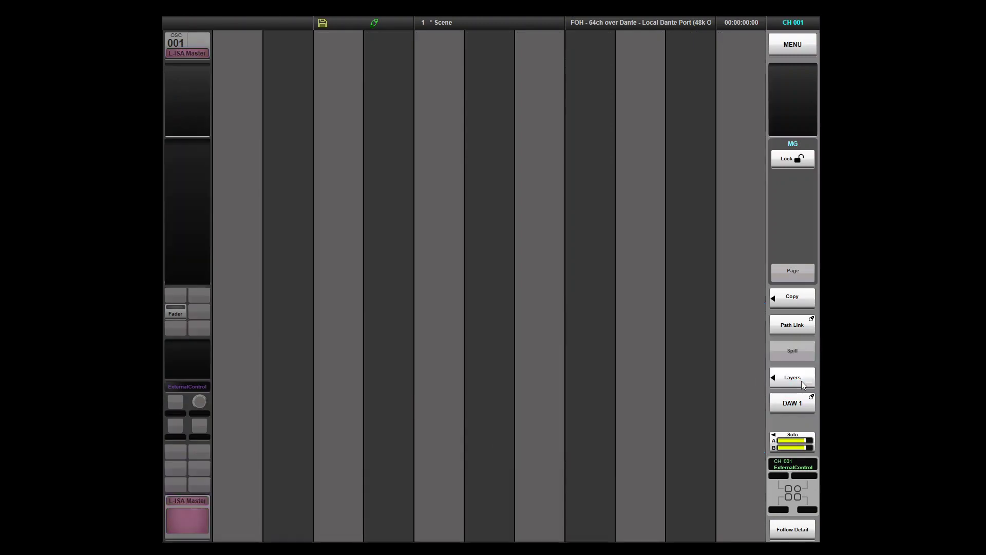
pyautogui.click(206, 510)
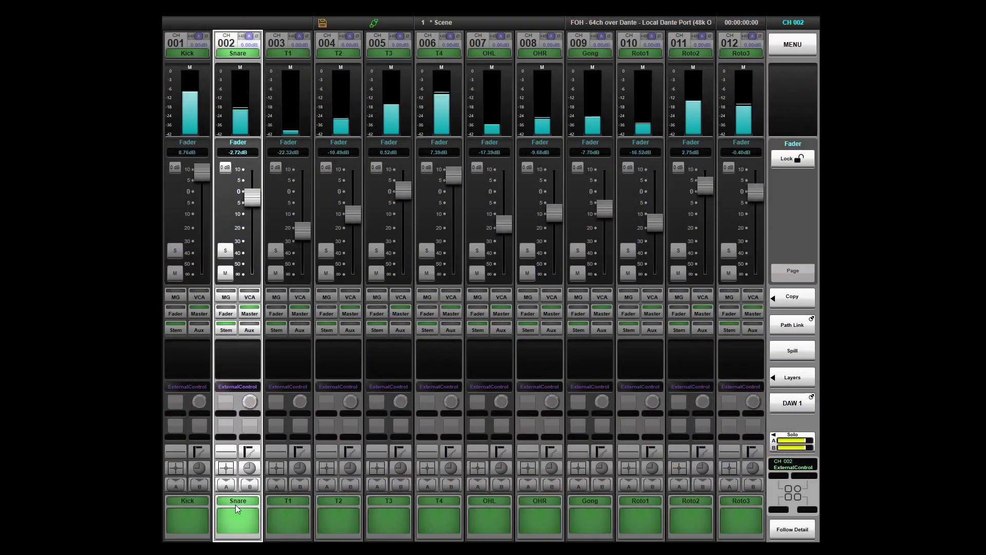
# Give the Snare channel the Generic OSC device and raise its Audio 2 fader to 56.73%.
pyautogui.click(226, 402)
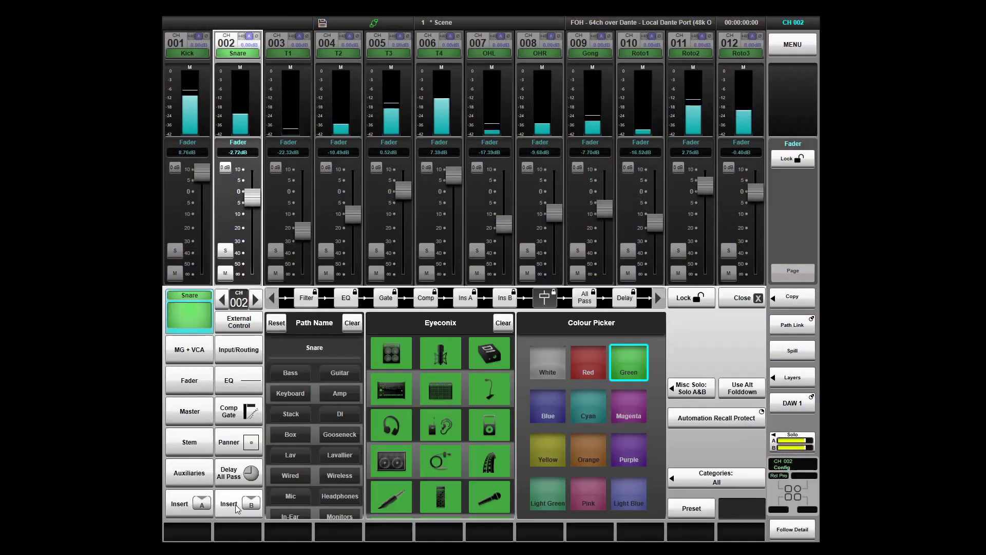
pyautogui.click(239, 322)
pyautogui.click(688, 333)
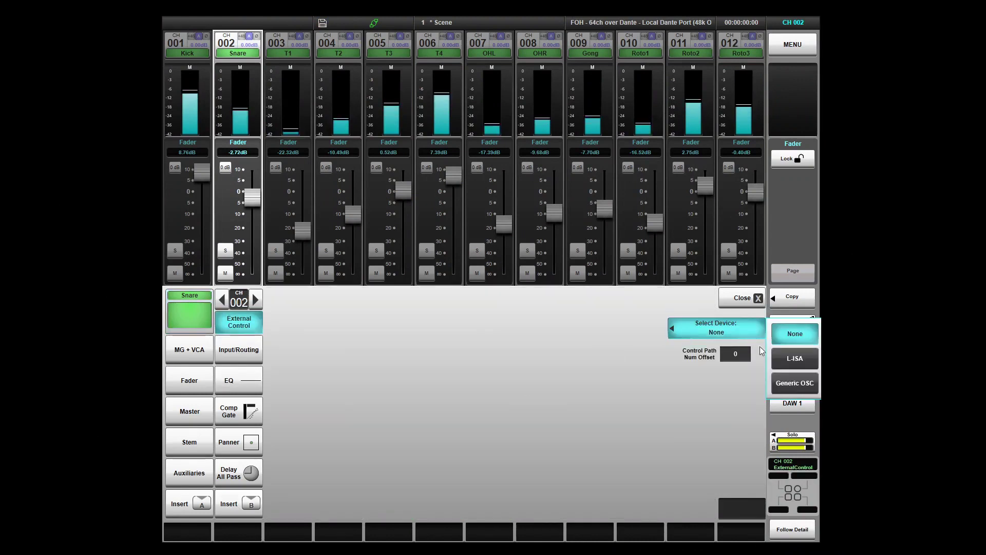
pyautogui.click(791, 382)
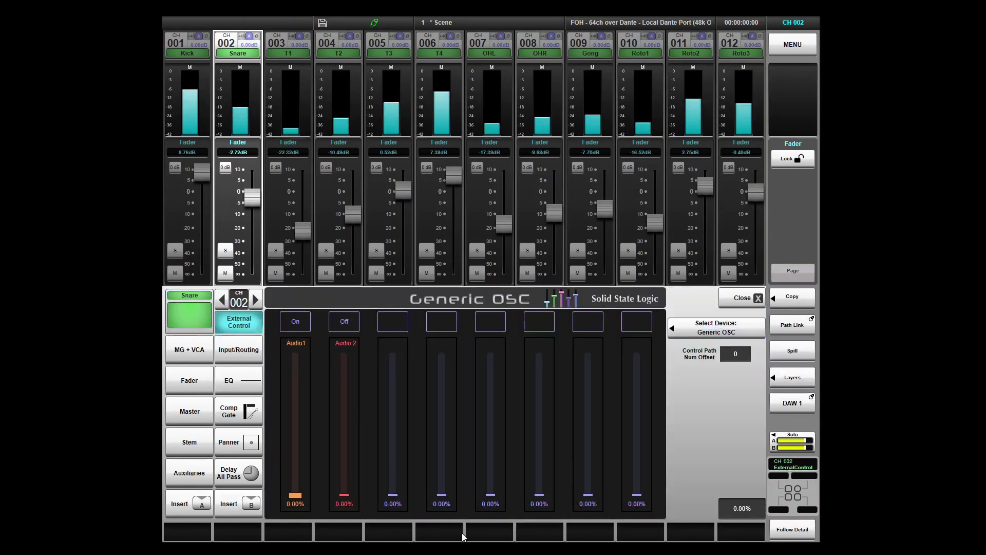
pyautogui.moveTo(344, 495); pyautogui.dragTo(344, 420)
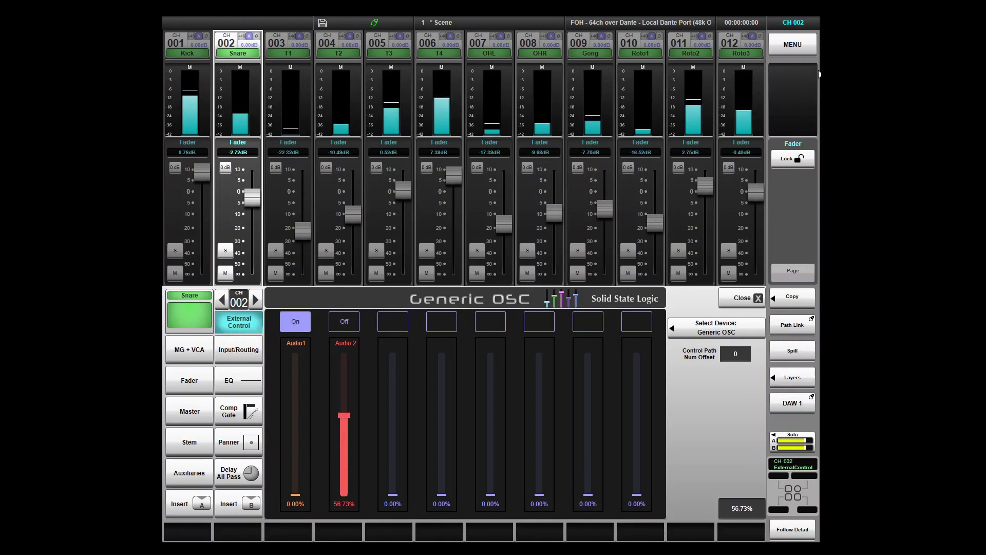
pyautogui.click(792, 44)
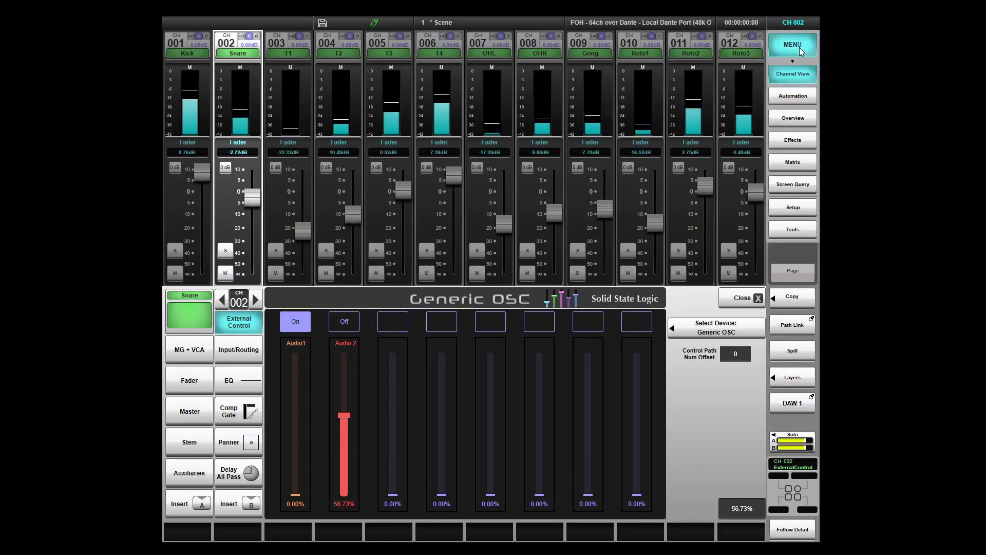
# In Device Configuration, label row 3 'Audio 3' and set its colour to Cyan.
pyautogui.click(793, 210)
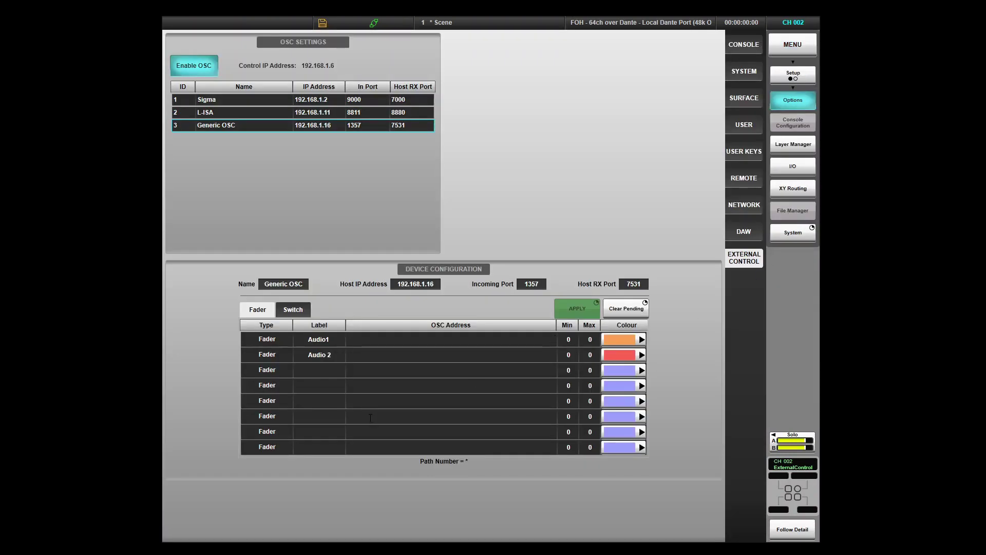
pyautogui.click(322, 374)
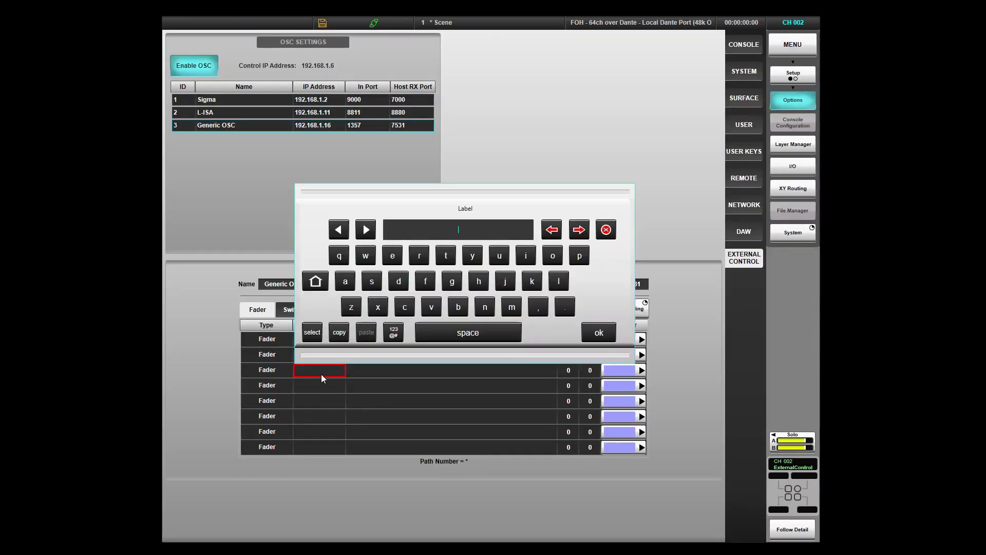
pyautogui.write('Audio 3')
pyautogui.press('Return')
pyautogui.click(614, 370)
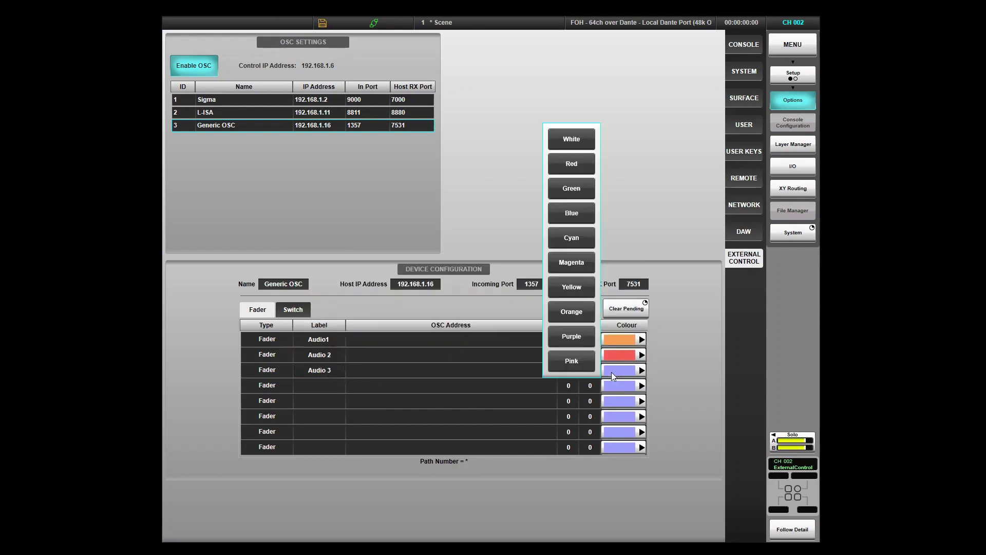
pyautogui.click(568, 236)
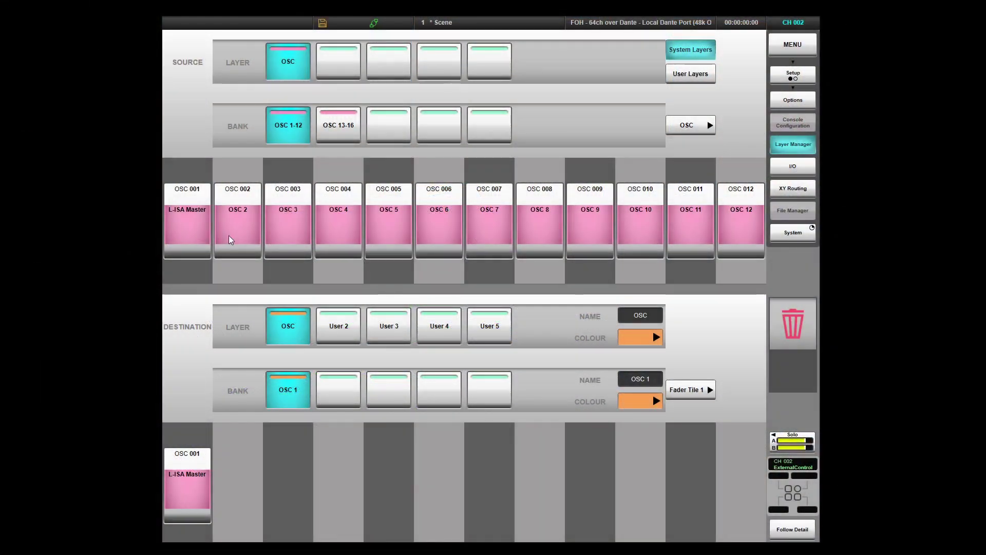
# Place OSC 002, OSC 003 and OSC 004 in the bank's second to fourth slots.
pyautogui.click(230, 240)
pyautogui.moveTo(229, 240); pyautogui.dragTo(236, 477)
pyautogui.moveTo(285, 234); pyautogui.dragTo(286, 475)
pyautogui.moveTo(342, 252); pyautogui.dragTo(336, 461)
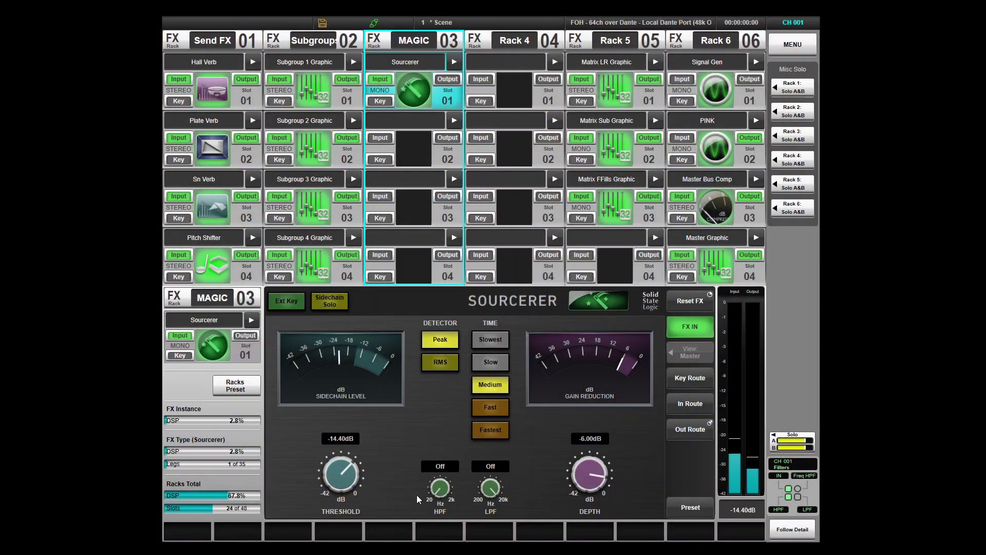
# Turn Sourcerer threshold to -26.01dB, choose Fast TIME response, and set HPF to 74Hz.
pyautogui.moveTo(340, 472); pyautogui.dragTo(310, 516)
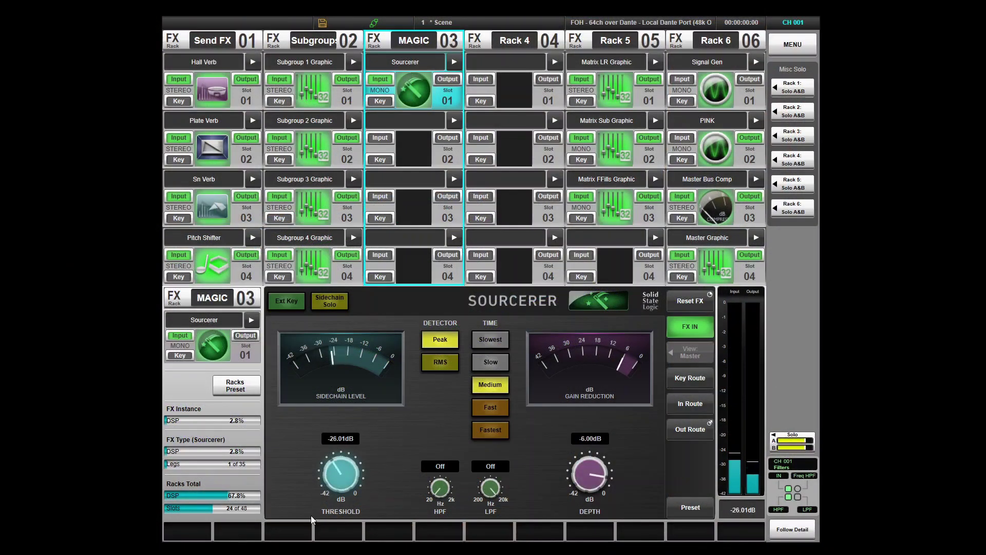
pyautogui.click(494, 403)
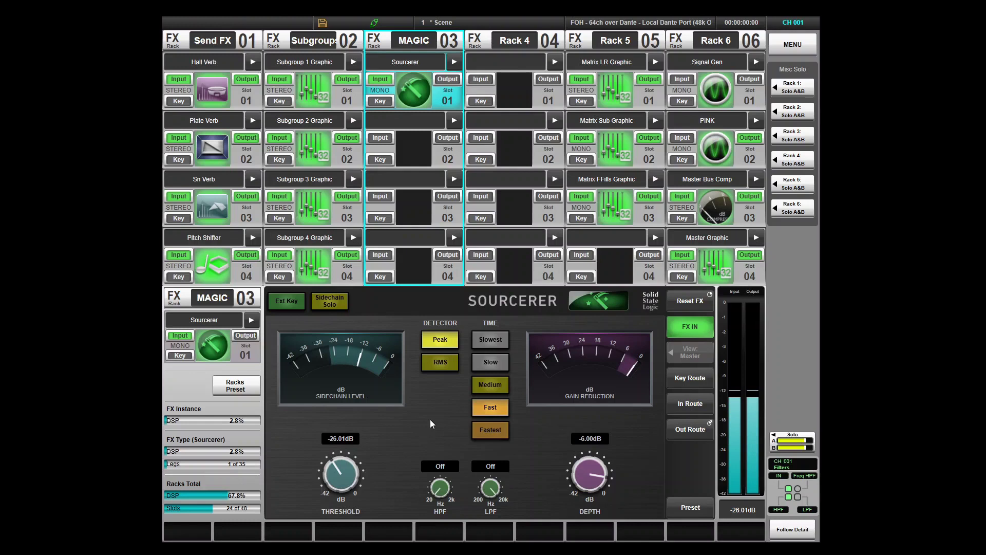
pyautogui.moveTo(431, 423); pyautogui.dragTo(434, 424)
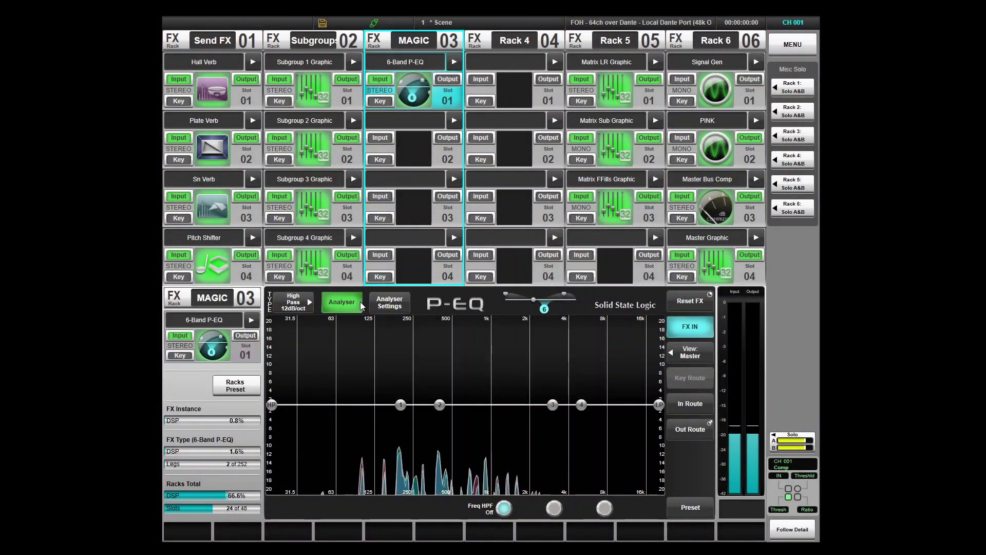
# Pull P-EQ band 2 down to -7.07dB at 556Hz and show the Analyser Settings.
pyautogui.click(440, 406)
pyautogui.moveTo(443, 405); pyautogui.dragTo(460, 442)
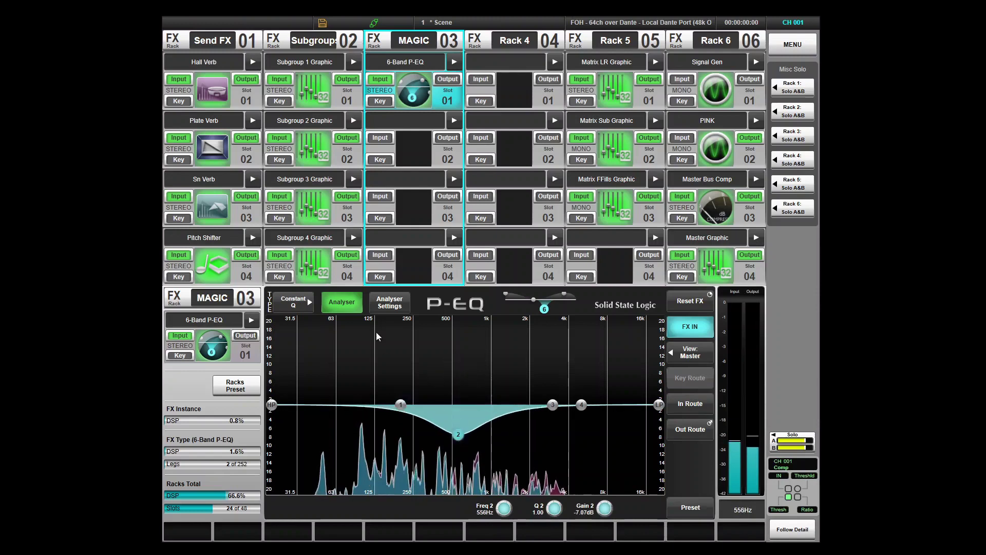
pyautogui.click(389, 303)
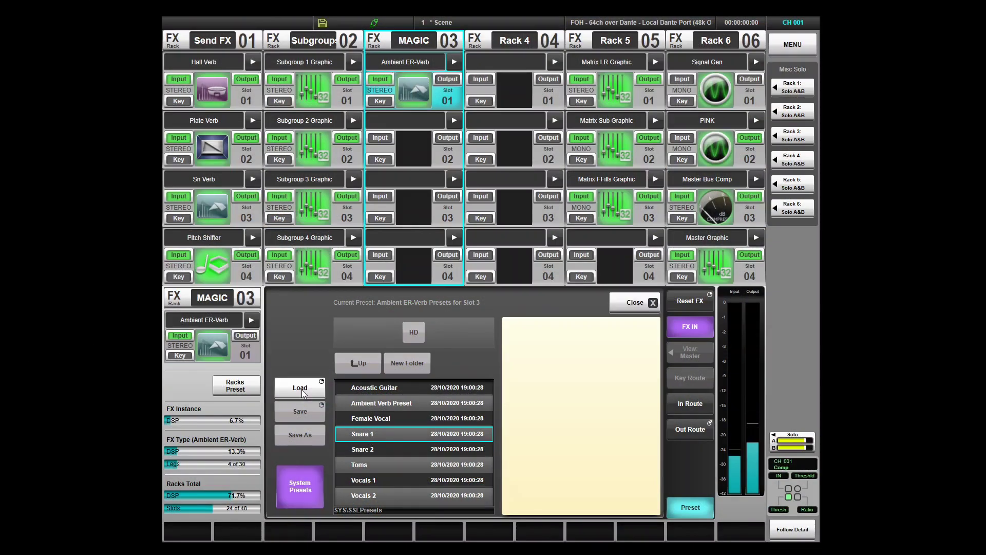
# Close the preset browser to reveal the Ambient ER-Verb faders, with Mix at 100%.
pyautogui.click(622, 309)
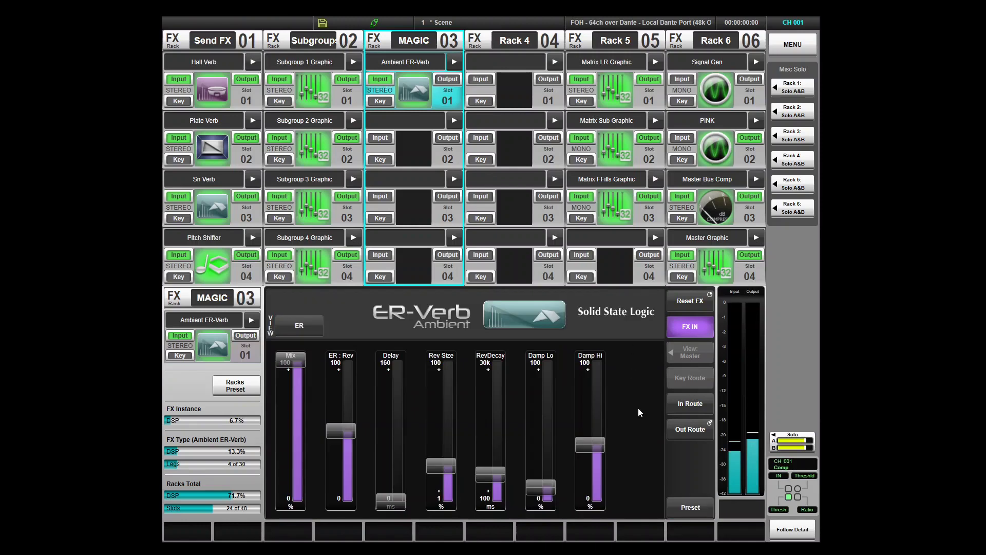